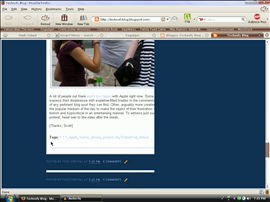
scroll(50, 100, "down", 5)
Dismiss a context menu on the Technofy Blog page, then minimize Firefox to the desktop
right_click(92, 144)
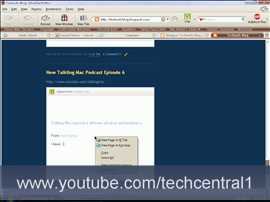
left_click(35, 145)
scroll(33, 145, "down", 2)
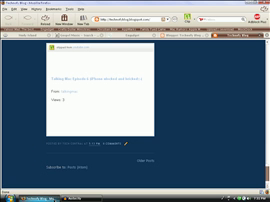
key("super+d")
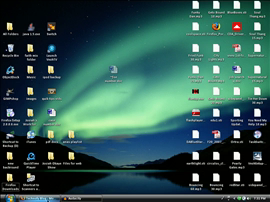
Create a new desktop folder named 'Firefox Downloads'
left_click(42, 197)
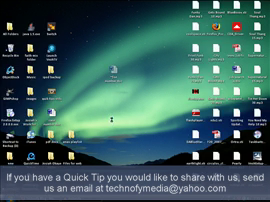
right_click(112, 121)
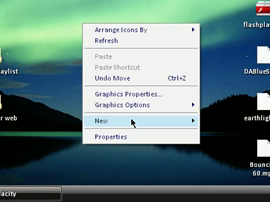
mouse_move(150, 121)
left_click(224, 31)
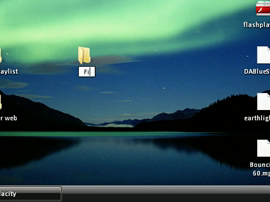
type("Firefox Dow")
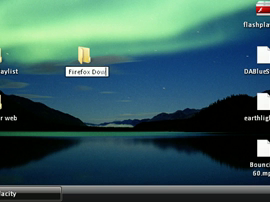
type("nloads")
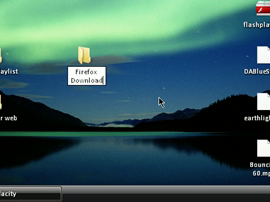
key("Return")
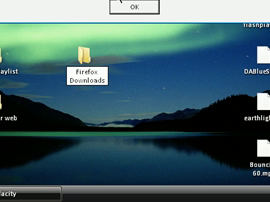
Dismiss the folder-name message and delete the leftover New Folder
left_click(130, 5)
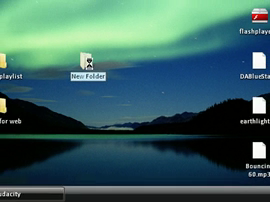
key("Delete")
left_click(150, 106)
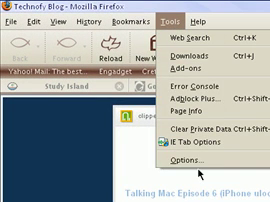
Set Firefox's Main download location to the desktop 'Firefox Downloads' folder and confirm Options
left_click(199, 160)
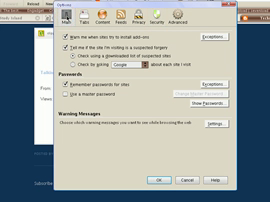
left_click(66, 14)
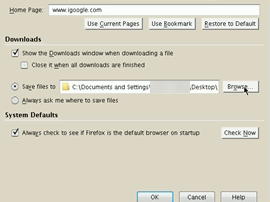
left_click(219, 106)
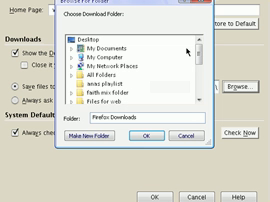
mouse_move(200, 48)
left_mouse_down()
mouse_move(200, 88)
mouse_move(200, 65)
left_mouse_up()
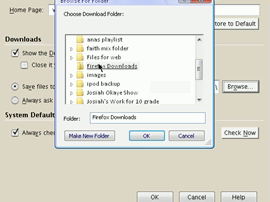
left_click(146, 136)
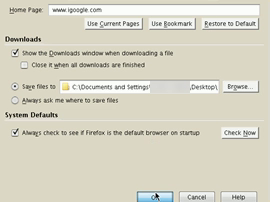
left_click(156, 196)
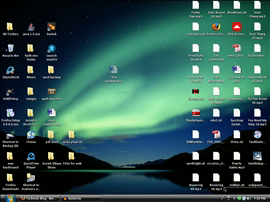
Box-select the loose files on the desktop's right side and delete them
left_click_drag(265, 195, 180, 2)
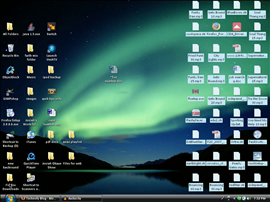
key("Delete")
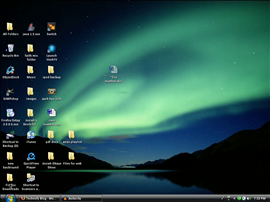